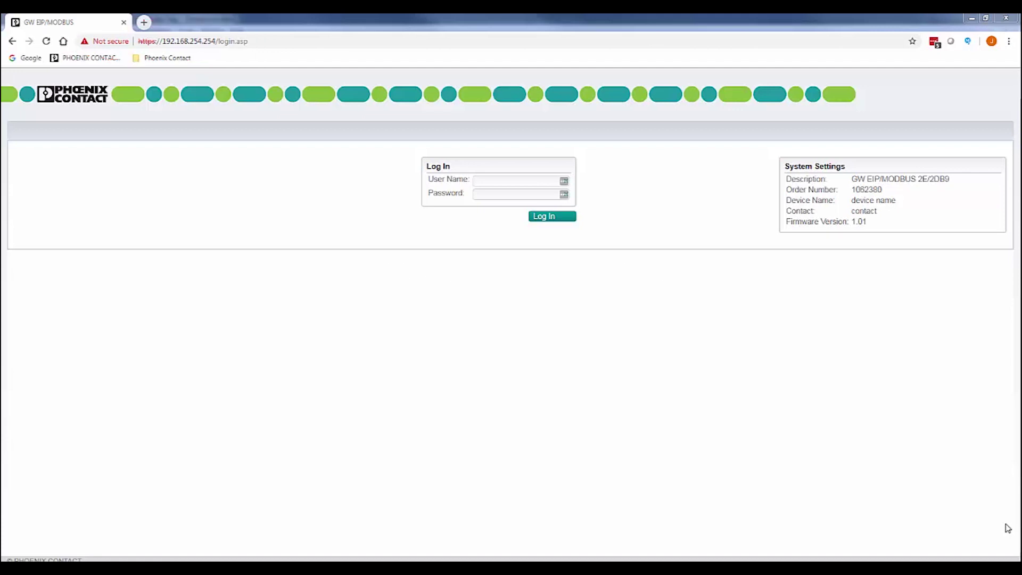
- Log in to the gateway web interface with the administrator user name and password
{"action": "left_click", "coordinate": [509, 181]}
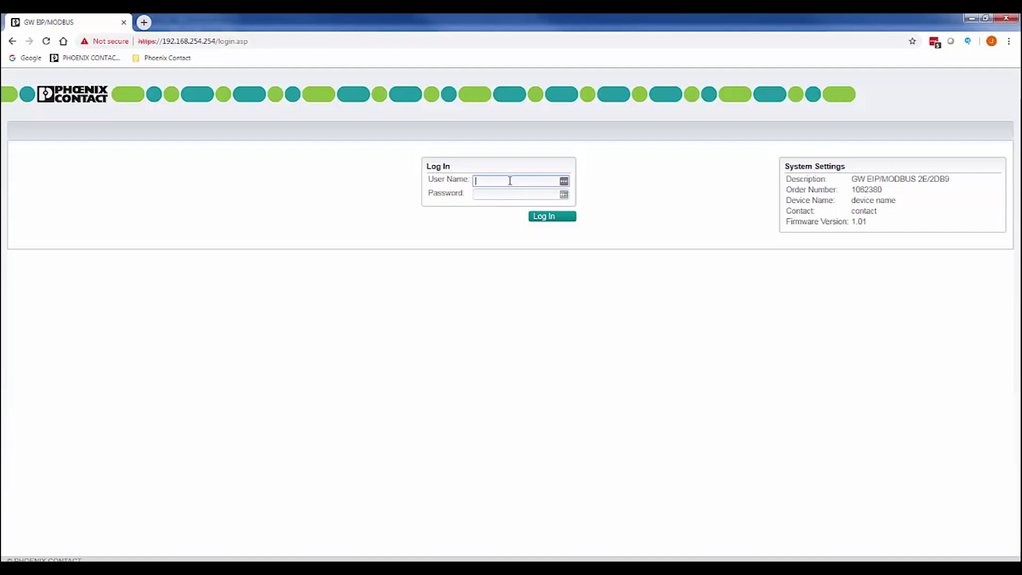
{"action": "type", "text": "Admin"}
{"action": "key", "text": "Tab"}
{"action": "type", "text": "admin"}
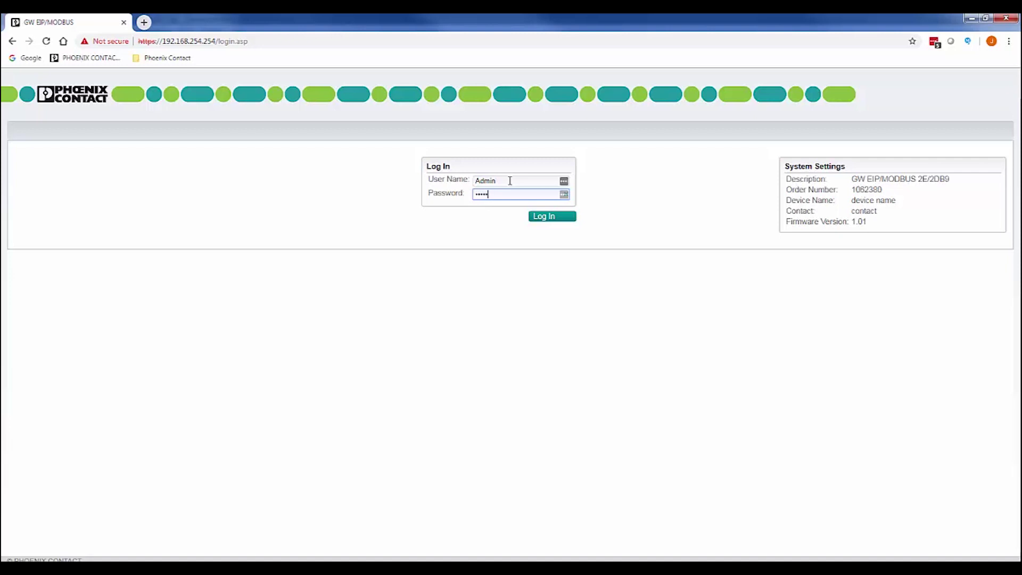
{"action": "left_click", "coordinate": [539, 218]}
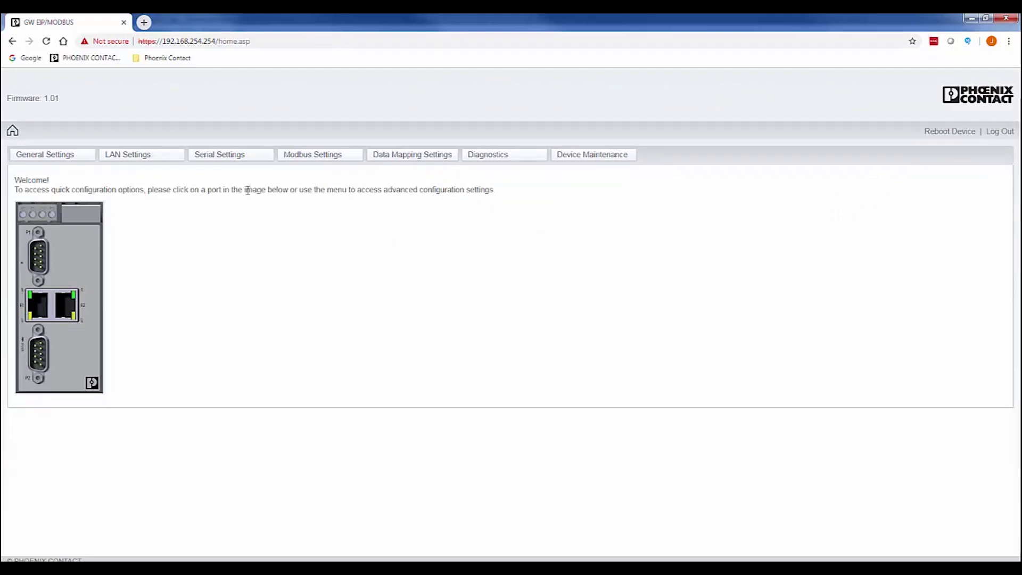
- Apply serial port 1 settings (RS-232, 19200 baud) with Modbus RTU Slaves as the serial device
{"action": "left_click", "coordinate": [222, 157]}
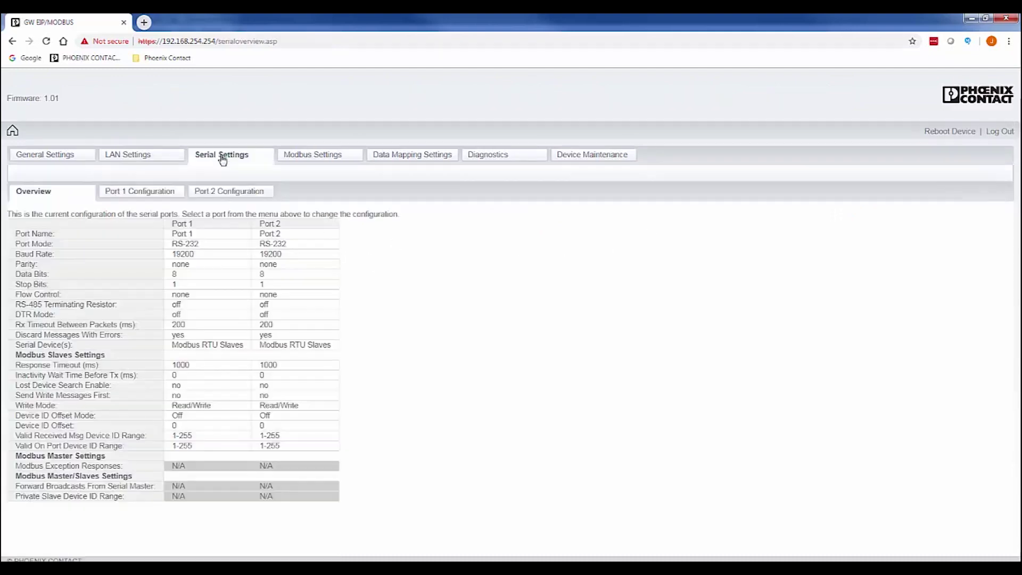
{"action": "left_click", "coordinate": [154, 193]}
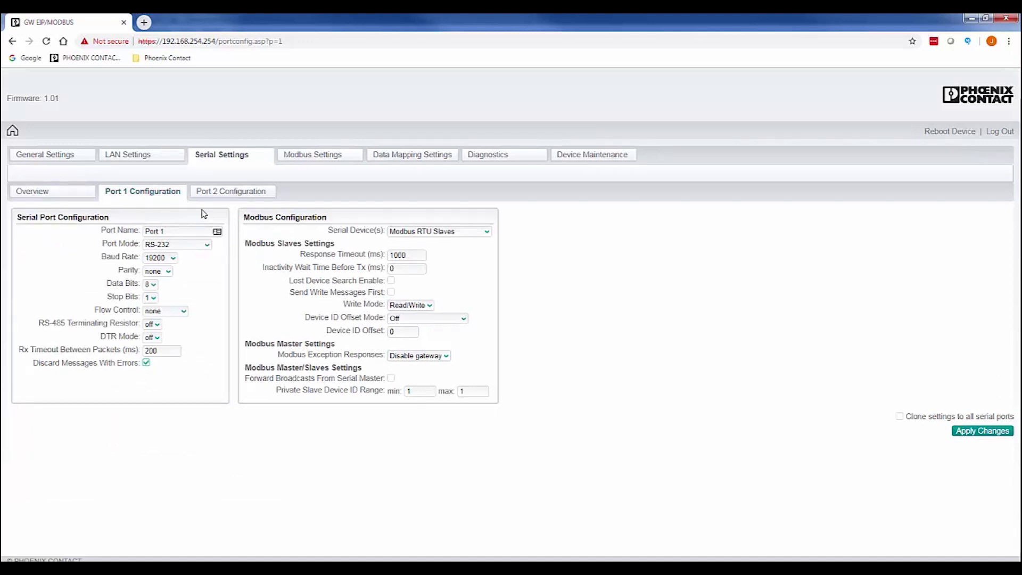
{"action": "left_click", "coordinate": [487, 232]}
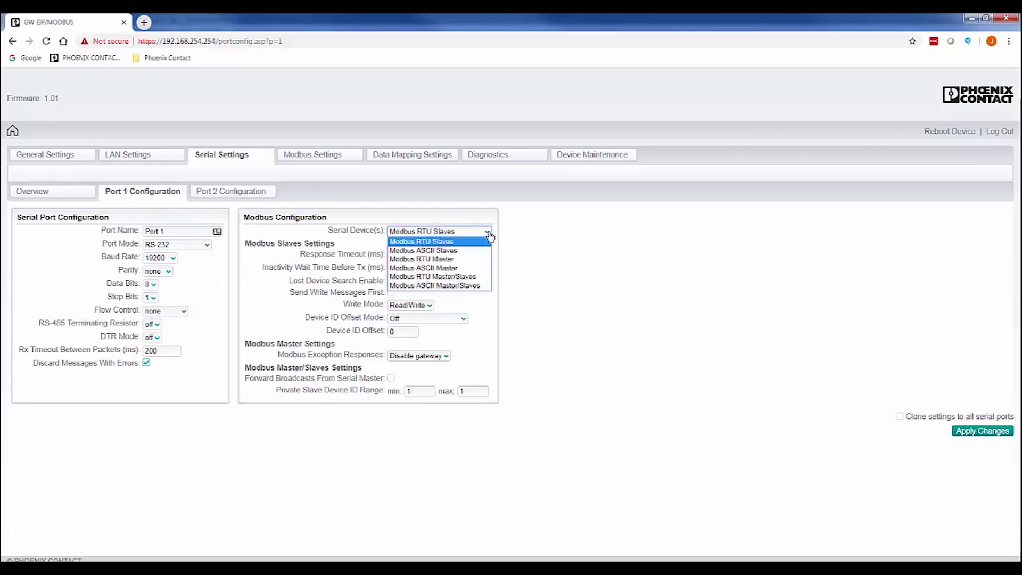
{"action": "left_click", "coordinate": [435, 242]}
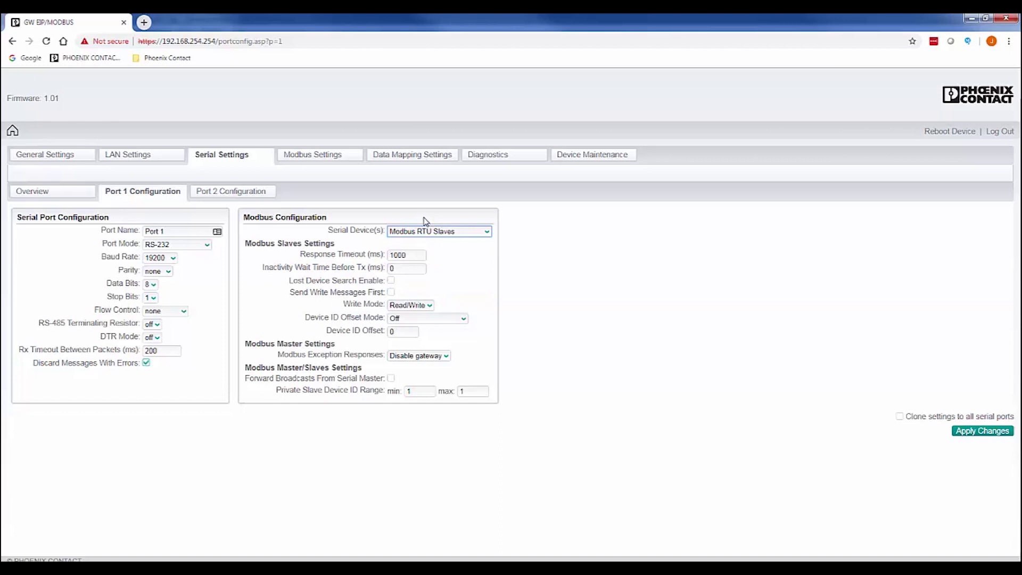
{"action": "left_click", "coordinate": [425, 220]}
{"action": "left_click", "coordinate": [975, 432]}
- Add a Remote Modbus Addressing entry with Device ID 3, IP 192.168.0.10, port 502, and apply it
{"action": "left_click", "coordinate": [326, 159]}
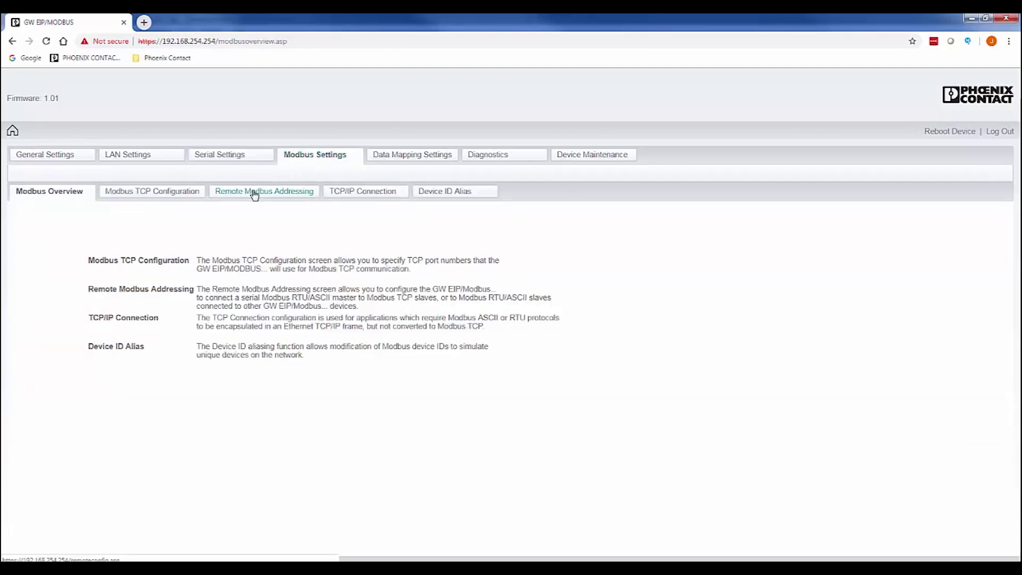
{"action": "left_click", "coordinate": [252, 192]}
{"action": "left_click", "coordinate": [48, 236]}
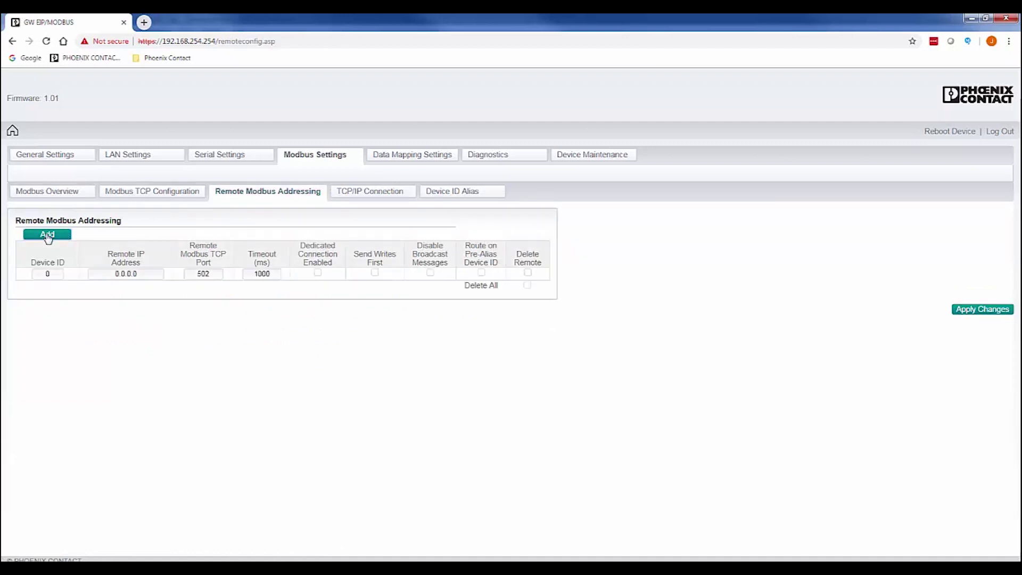
{"action": "double_click", "coordinate": [48, 273]}
{"action": "type", "text": "3"}
{"action": "double_click", "coordinate": [150, 273]}
{"action": "type", "text": "192"}
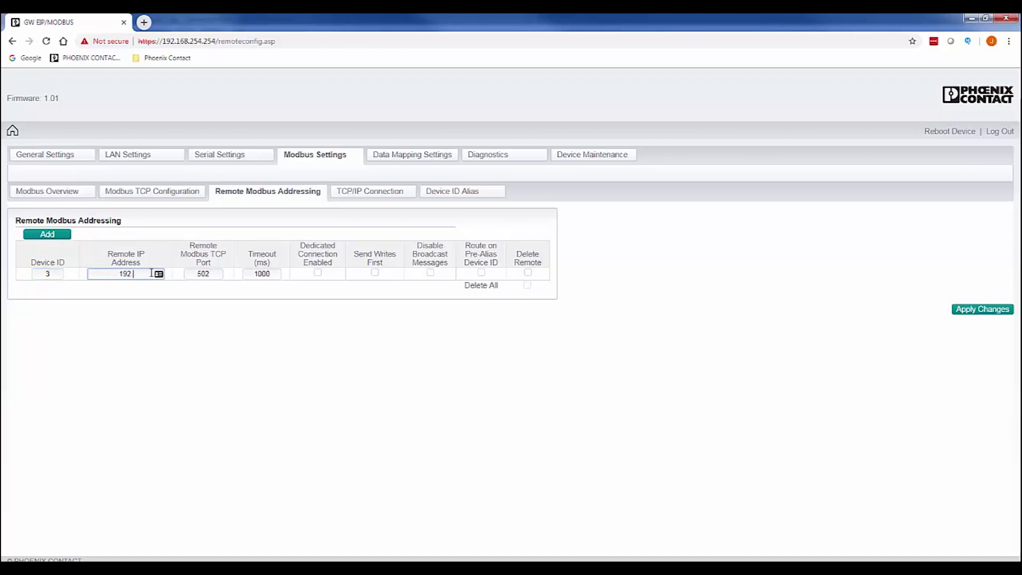
{"action": "type", "text": ".168.0.10"}
{"action": "left_click", "coordinate": [989, 313]}
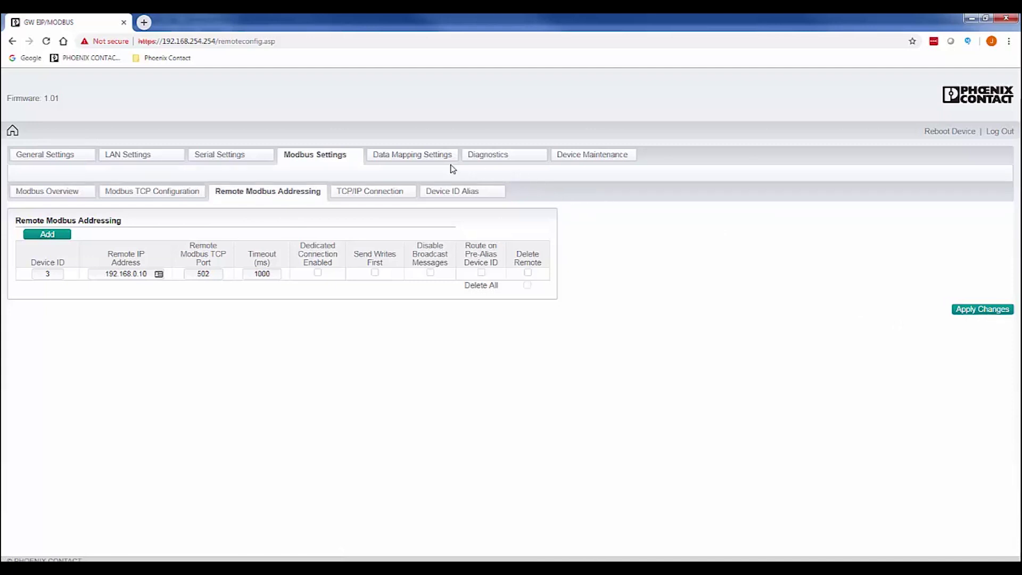
- Add a default Modbus-to-tag mapping line for Device ID 2 using function 04 (input registers)
{"action": "left_click", "coordinate": [430, 158]}
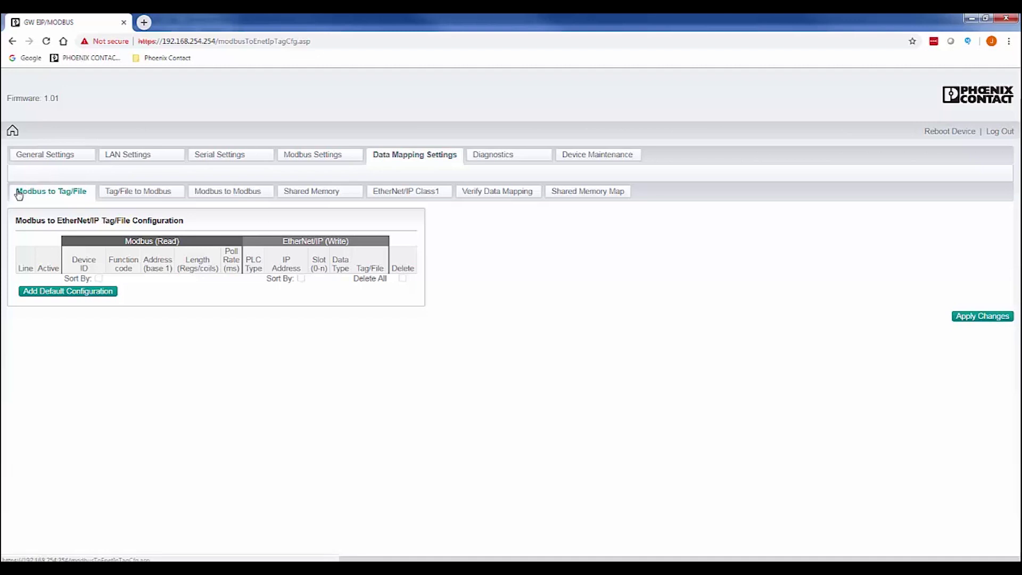
{"action": "left_click", "coordinate": [36, 294]}
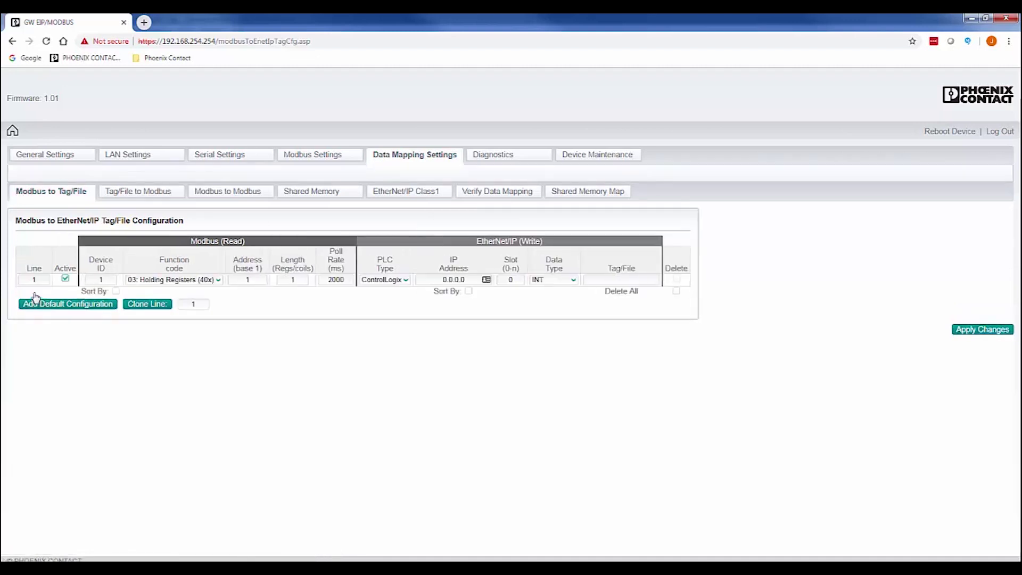
{"action": "double_click", "coordinate": [109, 279]}
{"action": "type", "text": "2"}
{"action": "left_click", "coordinate": [162, 279]}
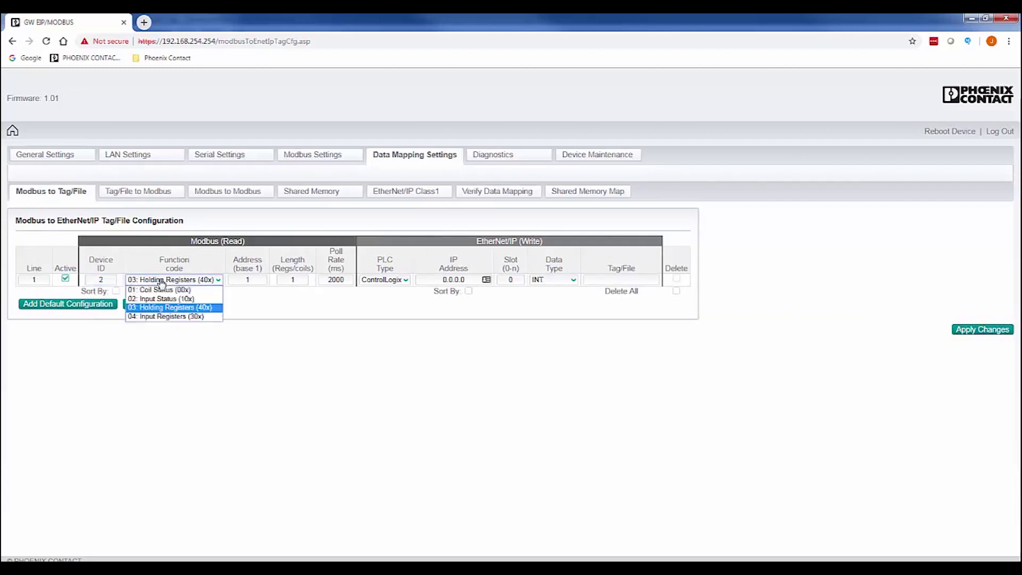
{"action": "left_click", "coordinate": [193, 317]}
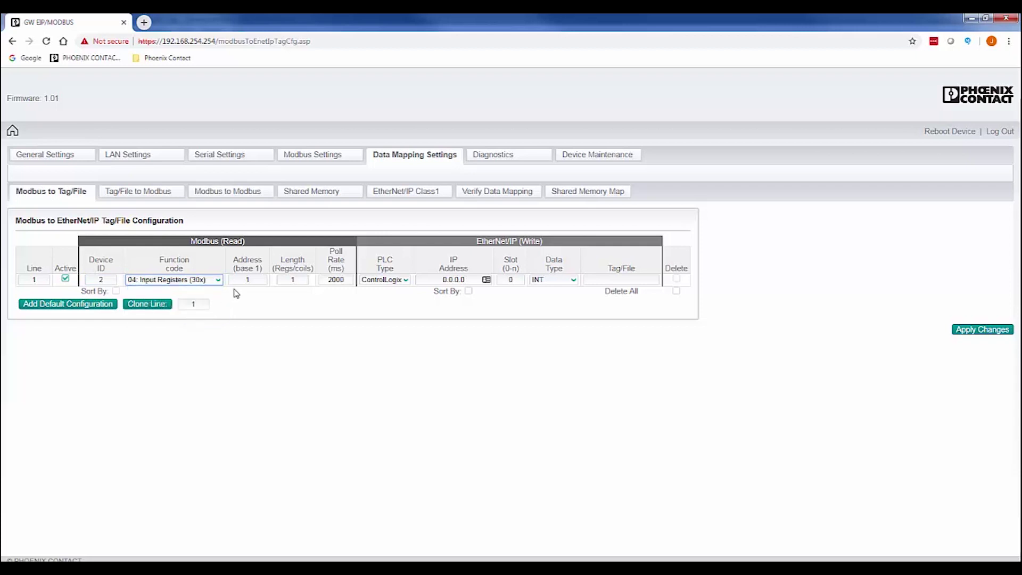
- Set the line's start address 8000, length 5, PLC IP 192.168.0.101, and tag Mydata
{"action": "double_click", "coordinate": [248, 279]}
{"action": "type", "text": "8000"}
{"action": "double_click", "coordinate": [293, 280]}
{"action": "type", "text": "5"}
{"action": "left_click", "coordinate": [318, 299]}
{"action": "double_click", "coordinate": [466, 279]}
{"action": "type", "text": "192.168.0.101"}
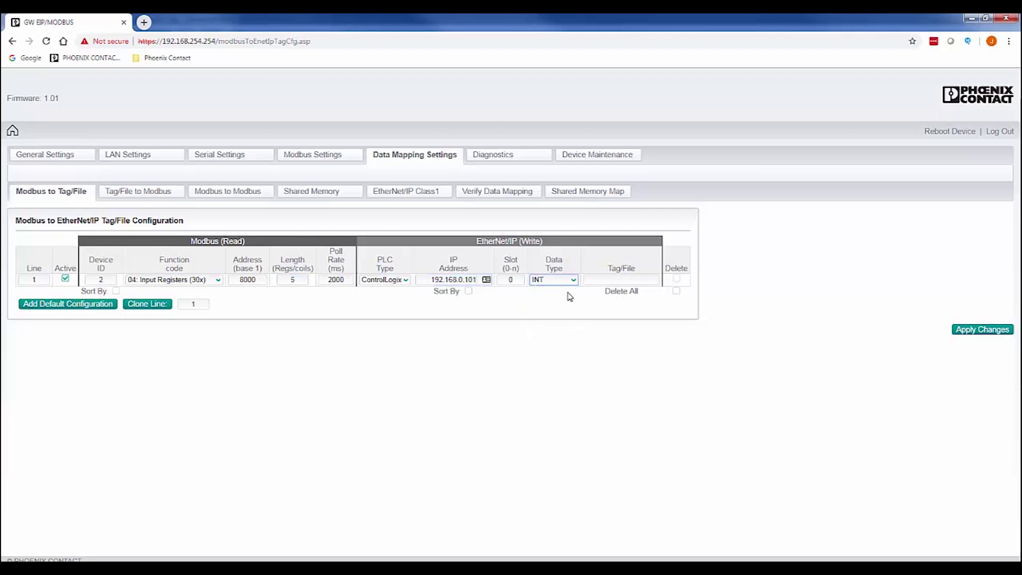
{"action": "left_click", "coordinate": [588, 280]}
{"action": "type", "text": "Mydata"}
{"action": "left_click", "coordinate": [587, 305]}
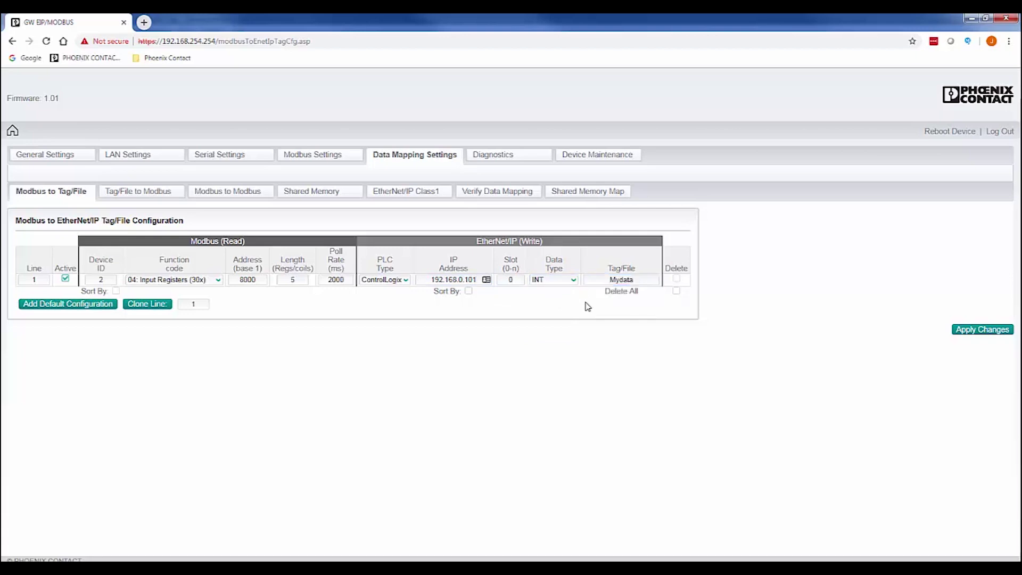
- Save the Modbus-to-tag mapping and create controller tag Mydata as an INT[5] array
{"action": "left_click", "coordinate": [981, 335]}
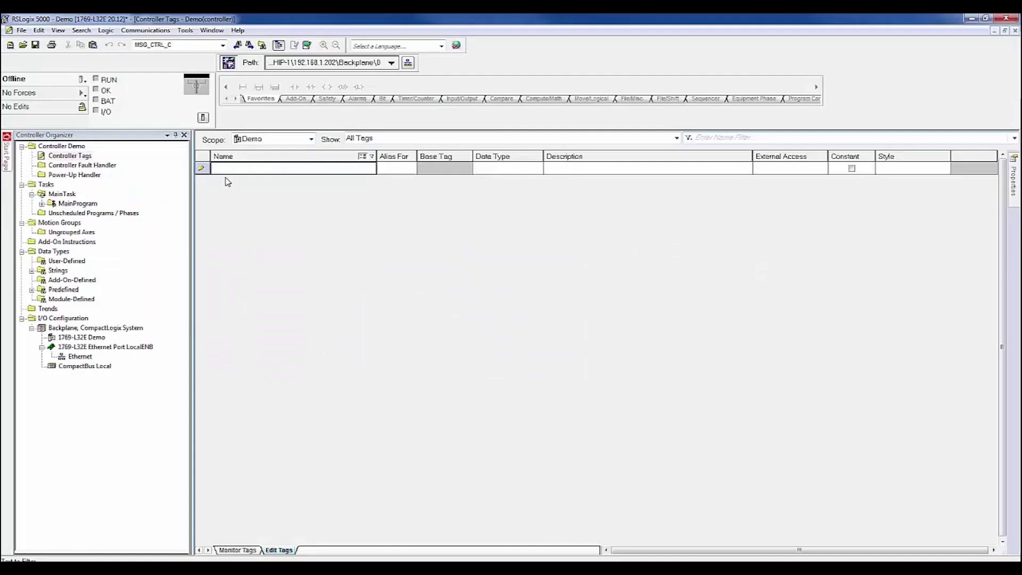
{"action": "left_click", "coordinate": [225, 170]}
{"action": "type", "text": "My"}
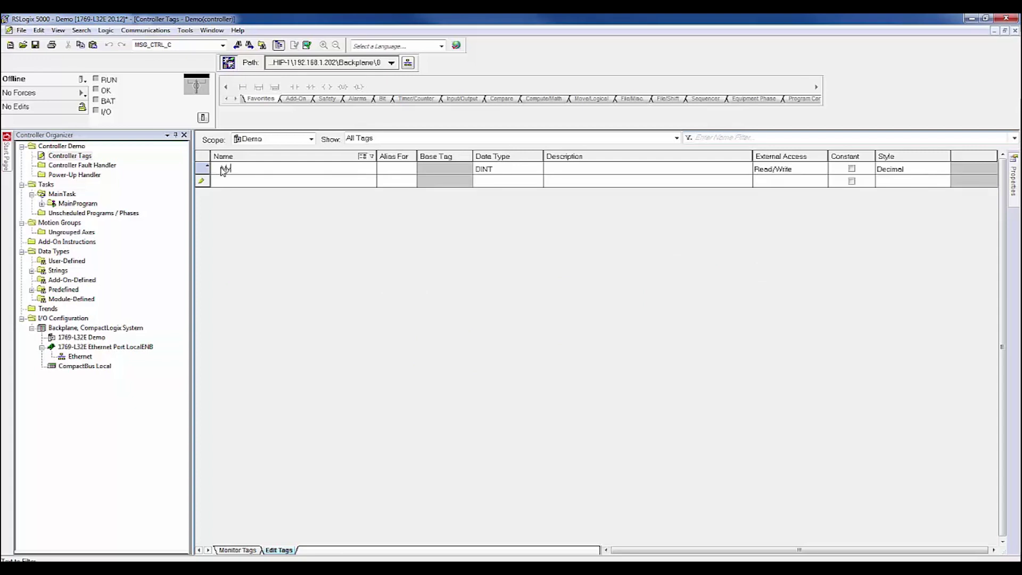
{"action": "type", "text": "data"}
{"action": "left_click", "coordinate": [492, 169]}
{"action": "left_click", "coordinate": [537, 168]}
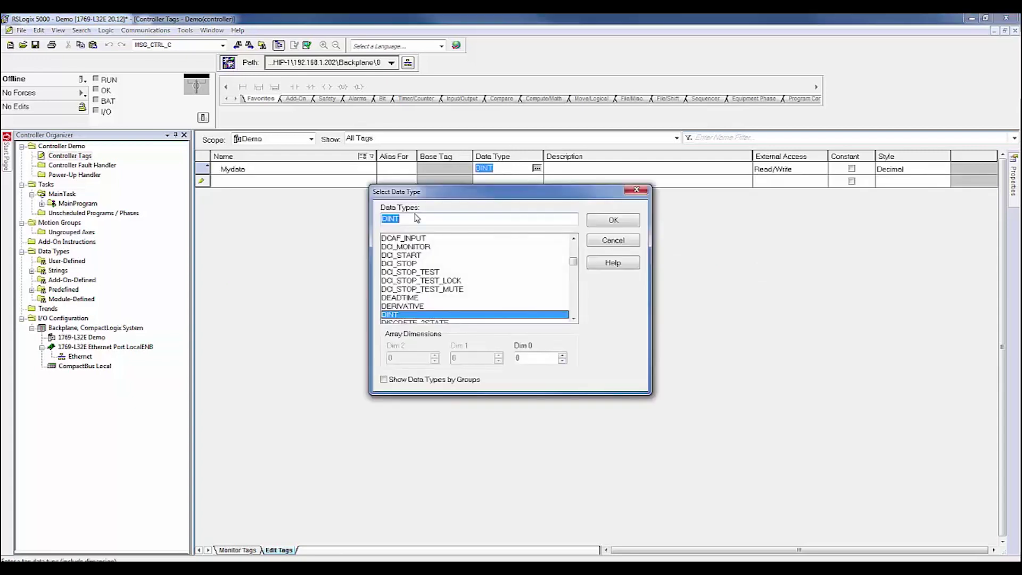
{"action": "type", "text": "INT"}
{"action": "left_click", "coordinate": [562, 355]}
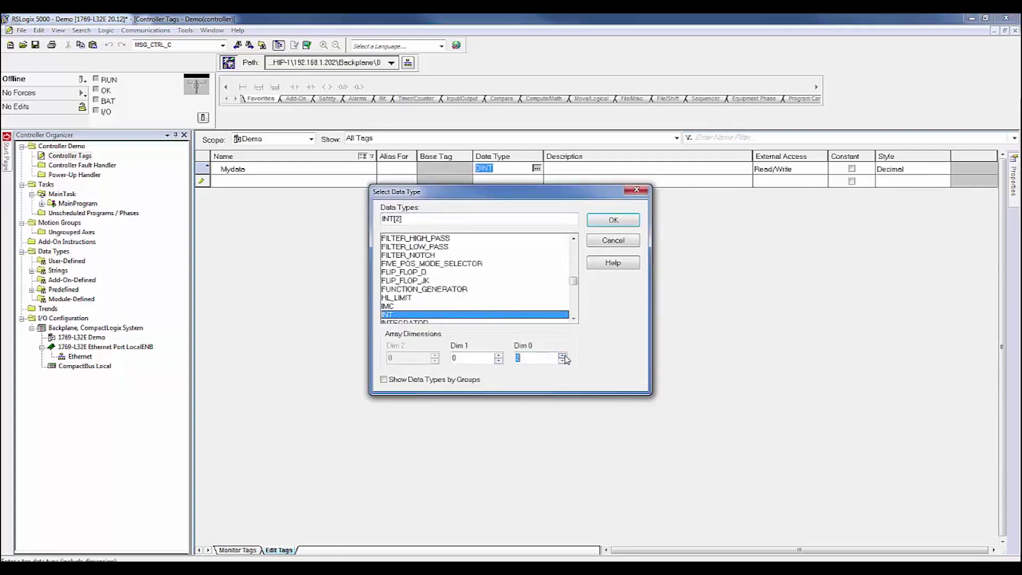
{"action": "left_click", "coordinate": [563, 355]}
{"action": "left_click", "coordinate": [562, 355]}
{"action": "left_click", "coordinate": [562, 355]}
{"action": "left_click", "coordinate": [606, 224]}
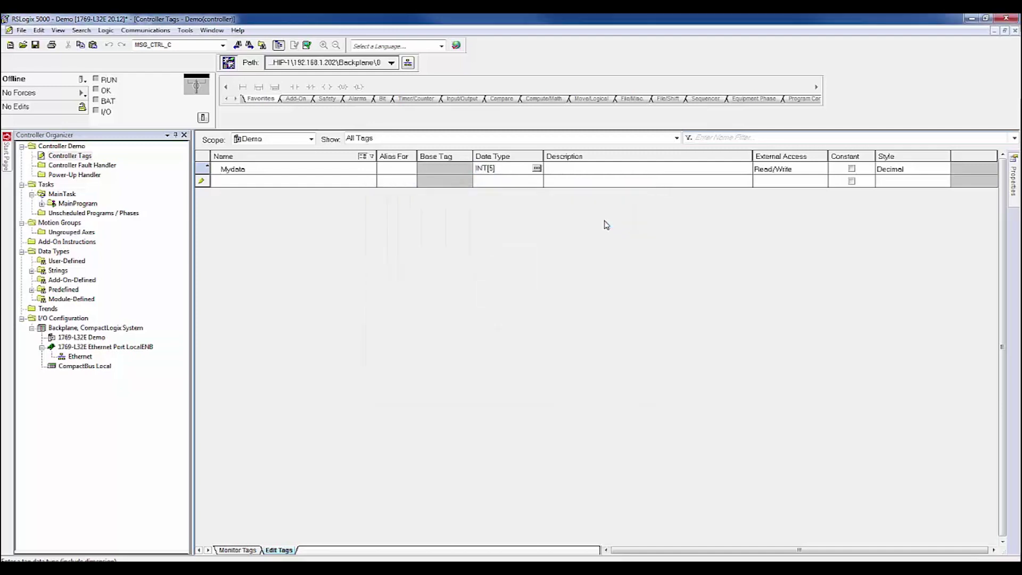
- Add a second controller tag named Outdata with data type INT
{"action": "left_click", "coordinate": [264, 182]}
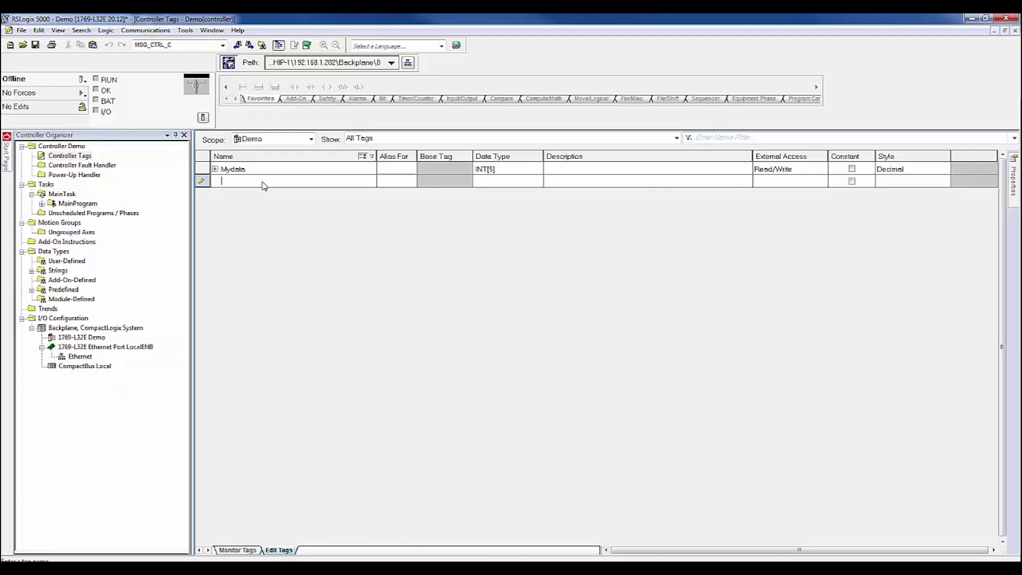
{"action": "type", "text": "Outdata"}
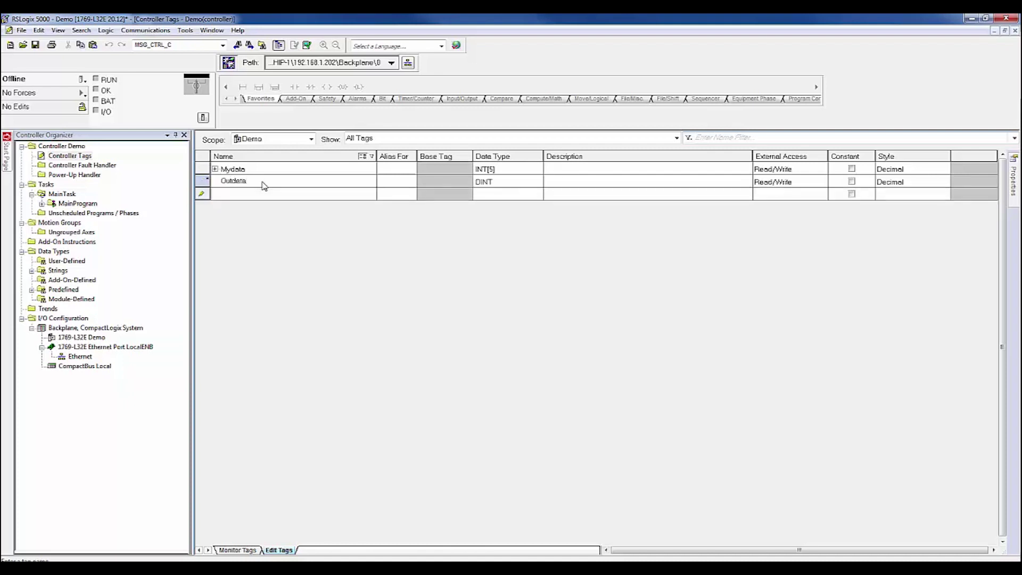
{"action": "left_click", "coordinate": [484, 184]}
{"action": "left_click", "coordinate": [537, 181]}
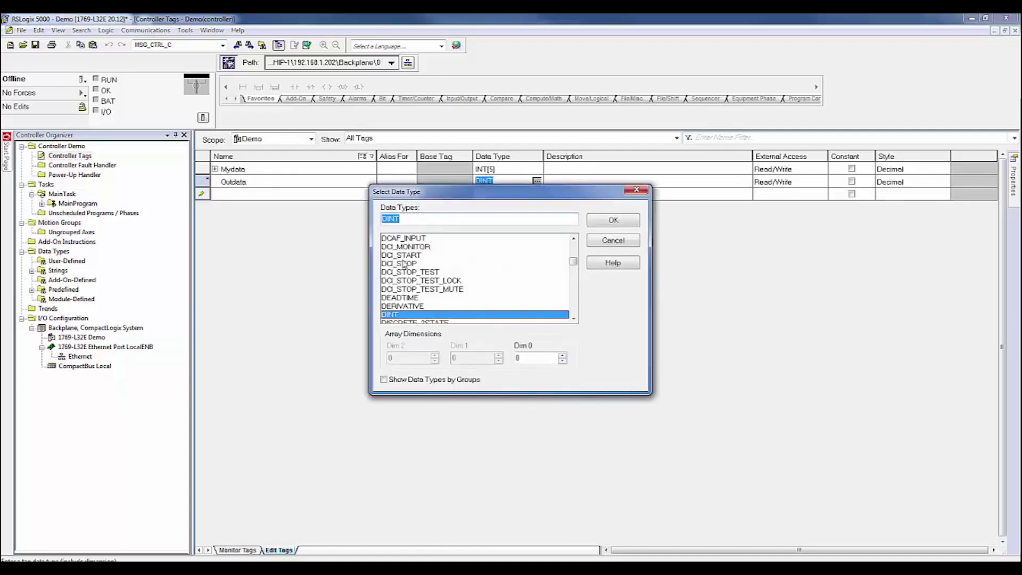
{"action": "type", "text": "INT"}
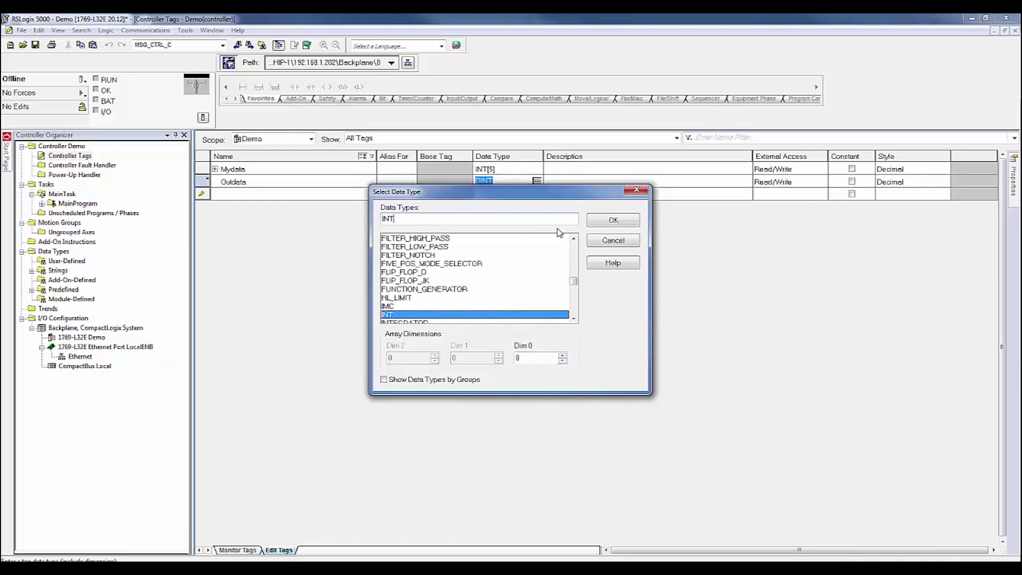
{"action": "left_click", "coordinate": [601, 222]}
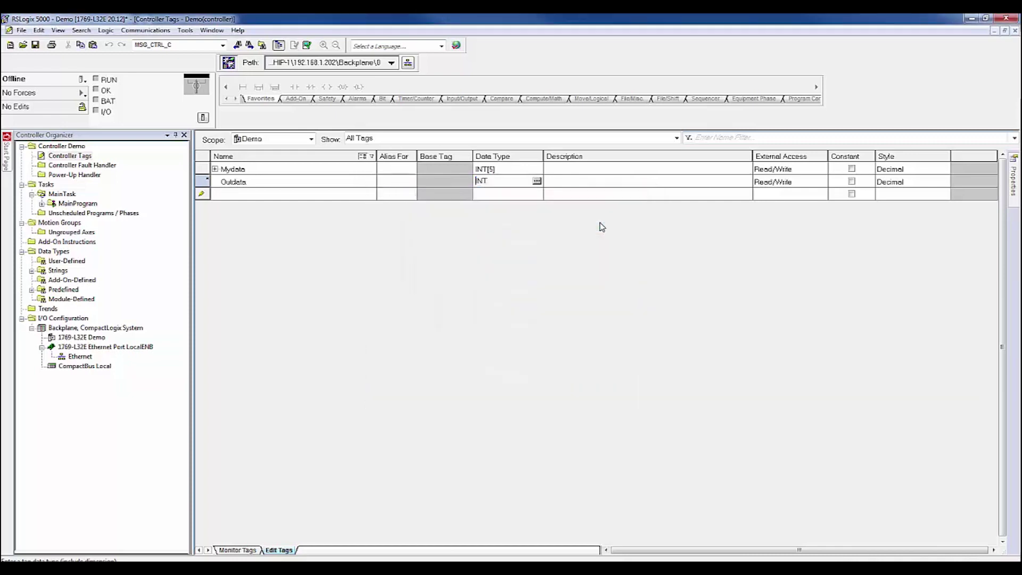
{"action": "left_click", "coordinate": [764, 192]}
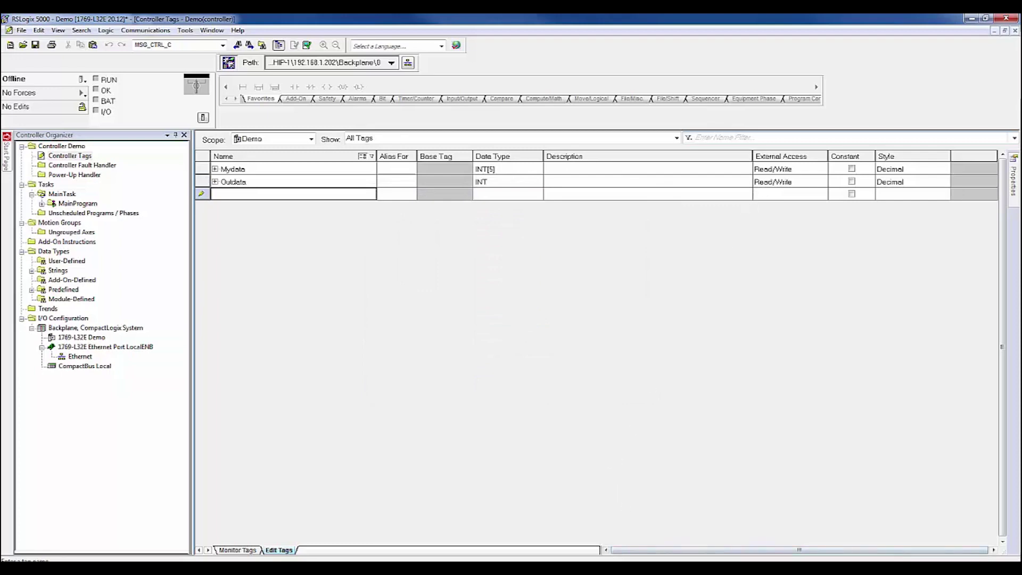
- In the Tag/File to Modbus mapping, enter PLC IP 192.168.0.101 and tag name Outdata
{"action": "key", "text": "alt+Tab"}
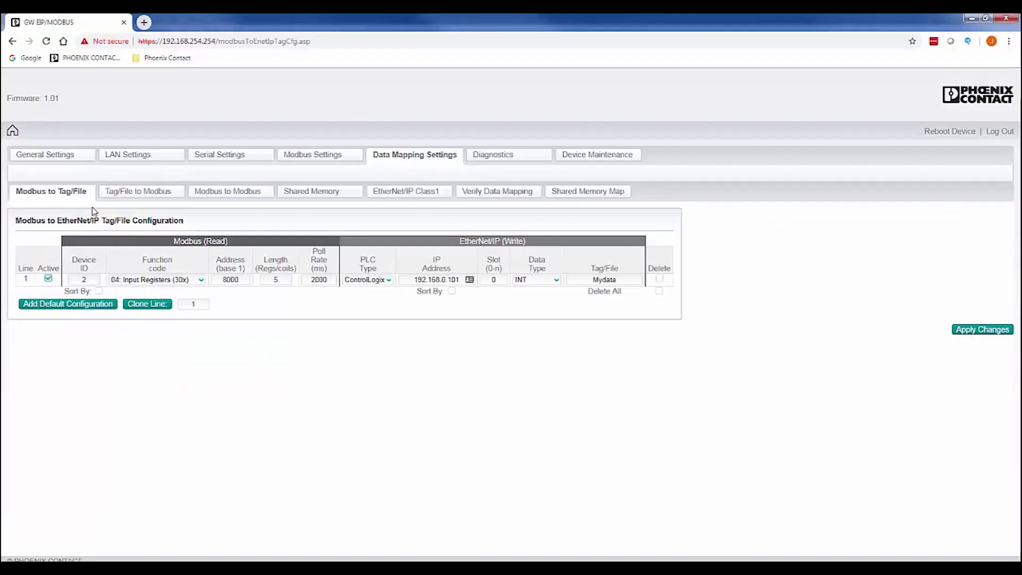
{"action": "left_click", "coordinate": [133, 193]}
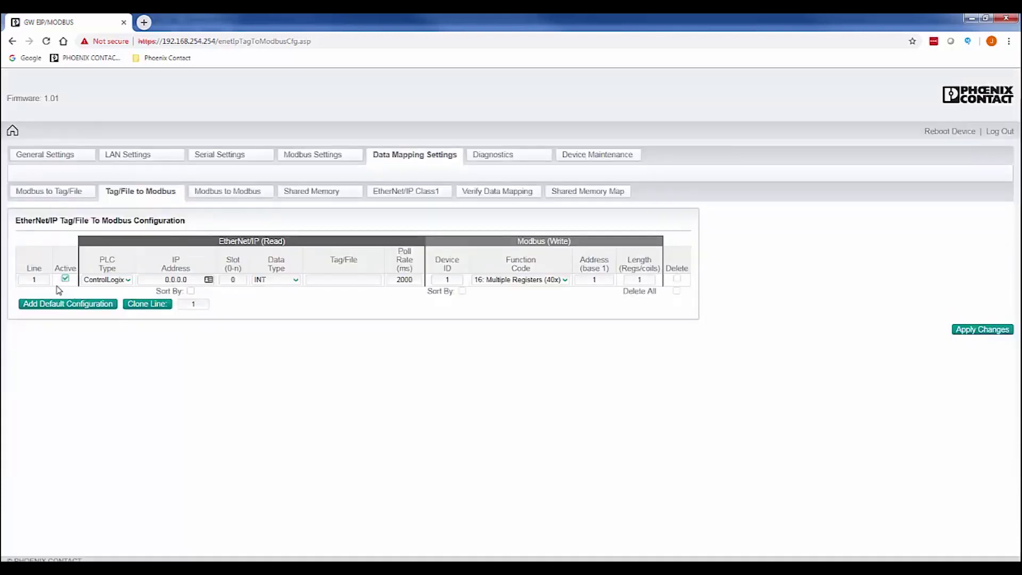
{"action": "left_click_drag", "start_coordinate": [160, 279], "coordinate": [191, 279]}
{"action": "type", "text": "192.168.0.101"}
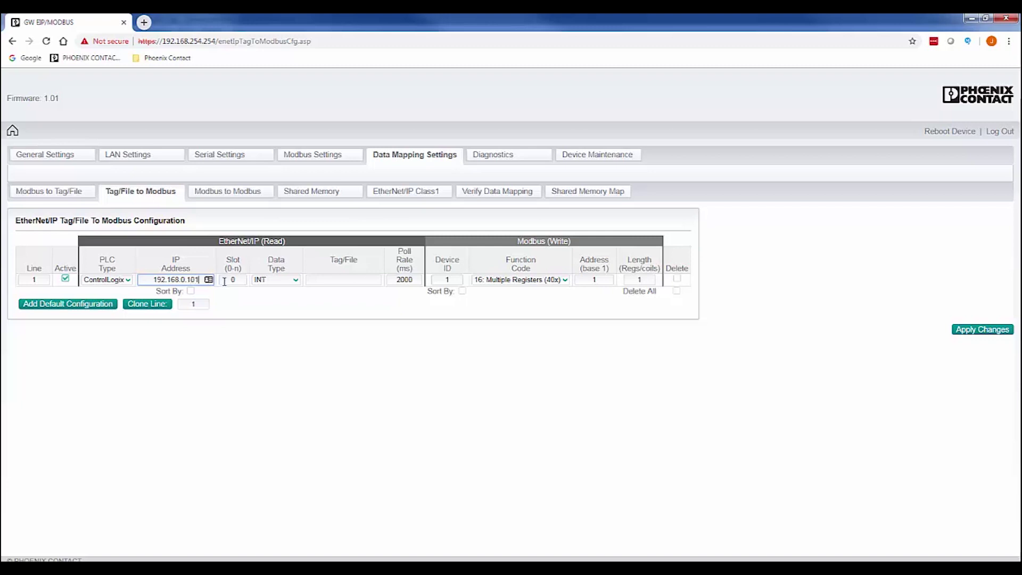
{"action": "left_click", "coordinate": [318, 279]}
{"action": "type", "text": "Ouda"}
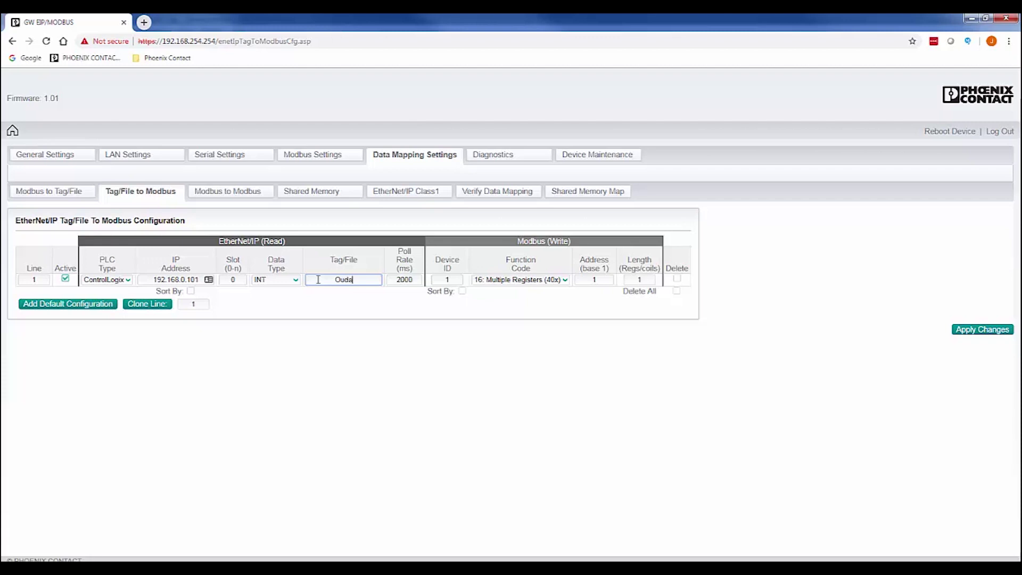
{"action": "type", "text": "ta"}
{"action": "key", "text": "BackSpace"}
{"action": "key", "text": "BackSpace"}
{"action": "key", "text": "BackSpace"}
{"action": "key", "text": "BackSpace"}
{"action": "type", "text": "tdata"}
- Set Device ID 3, function 06 Single Register, address 8010, length 1, and apply the mapping
{"action": "left_click", "coordinate": [450, 280]}
{"action": "left_click_drag", "start_coordinate": [446, 279], "coordinate": [453, 278]}
{"action": "type", "text": "3"}
{"action": "left_click", "coordinate": [451, 309]}
{"action": "left_click", "coordinate": [565, 281]}
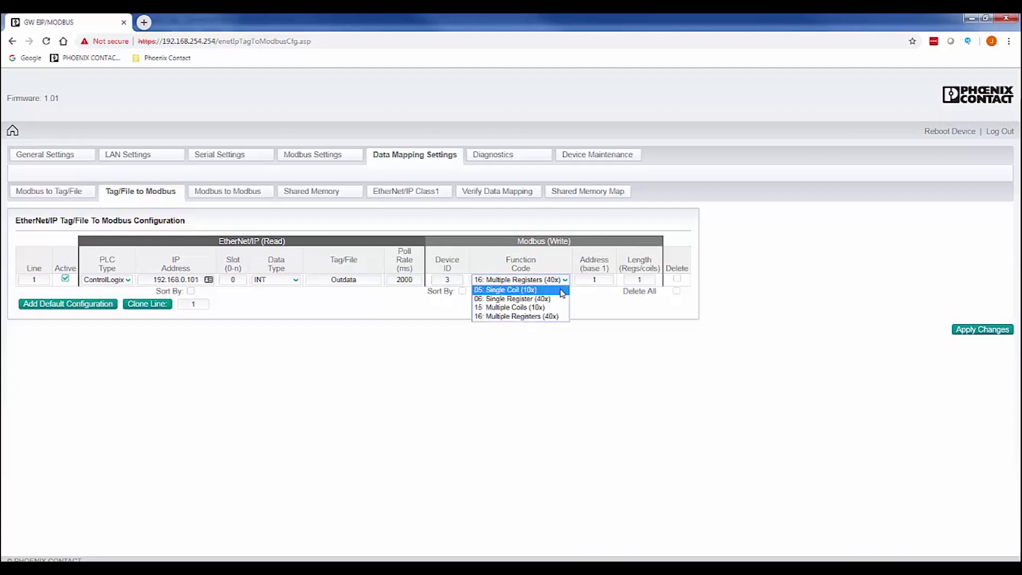
{"action": "left_click", "coordinate": [555, 301]}
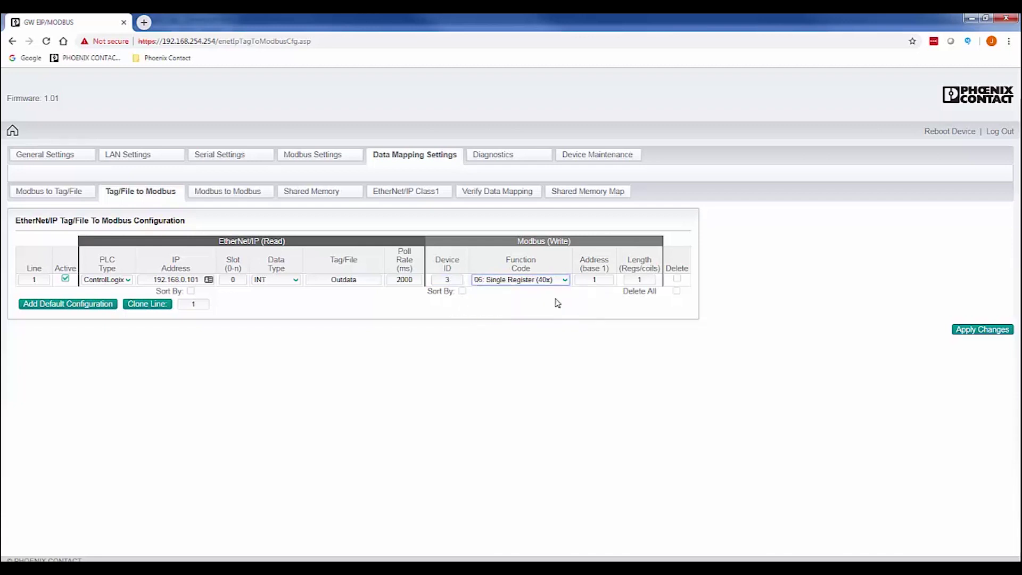
{"action": "double_click", "coordinate": [596, 280]}
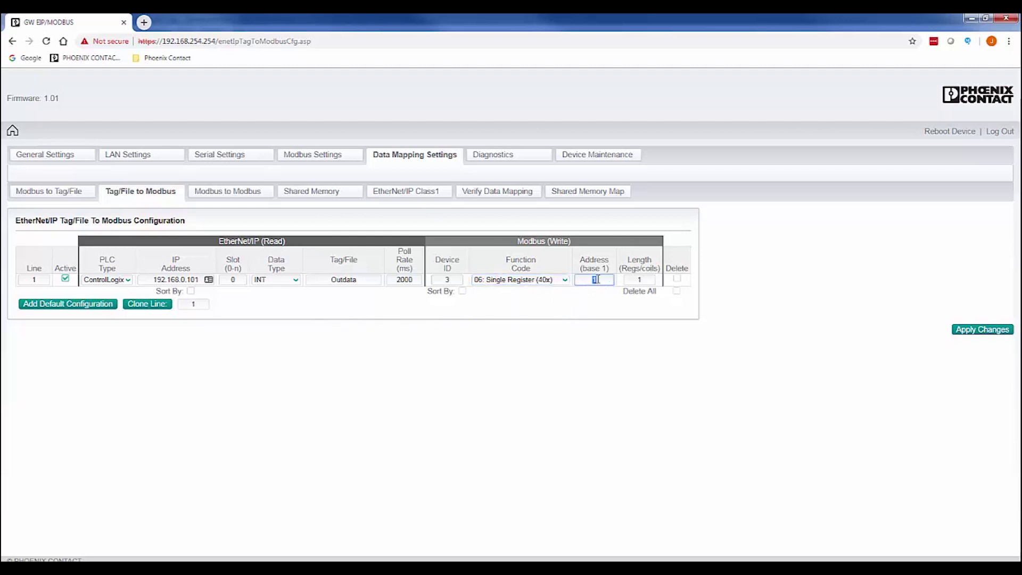
{"action": "type", "text": "8010"}
{"action": "left_click", "coordinate": [639, 280]}
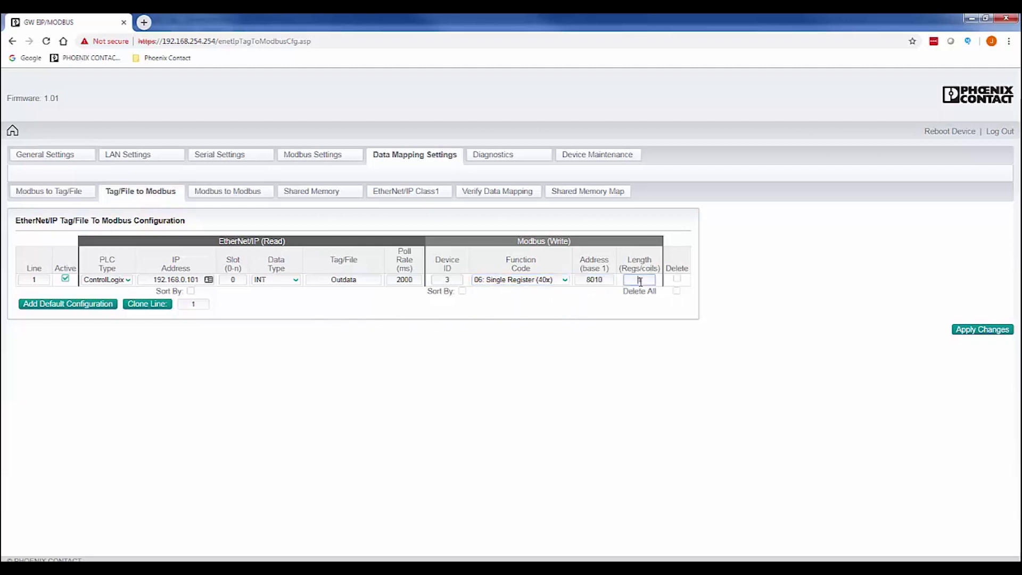
{"action": "left_click", "coordinate": [642, 310]}
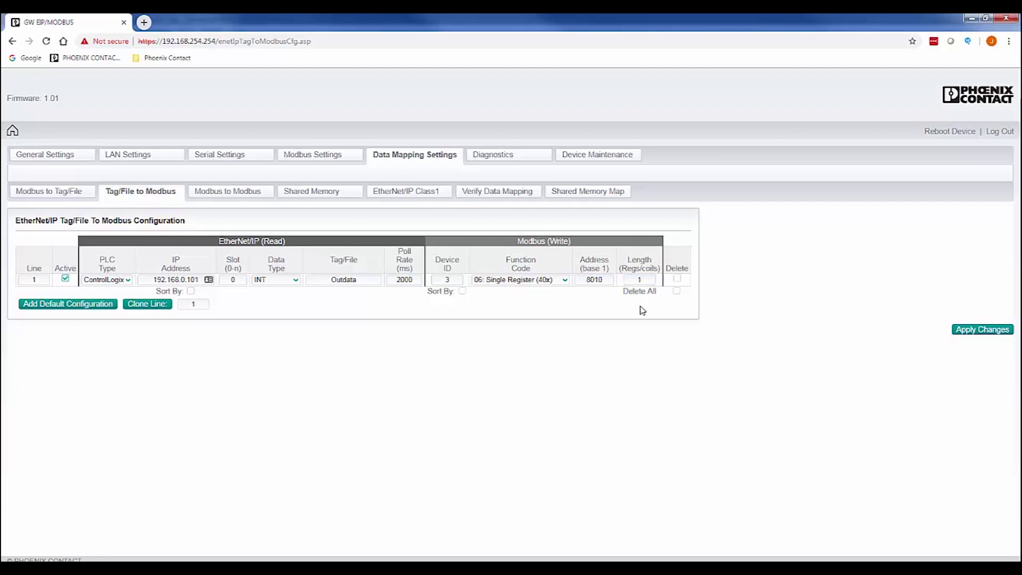
{"action": "left_click", "coordinate": [973, 331]}
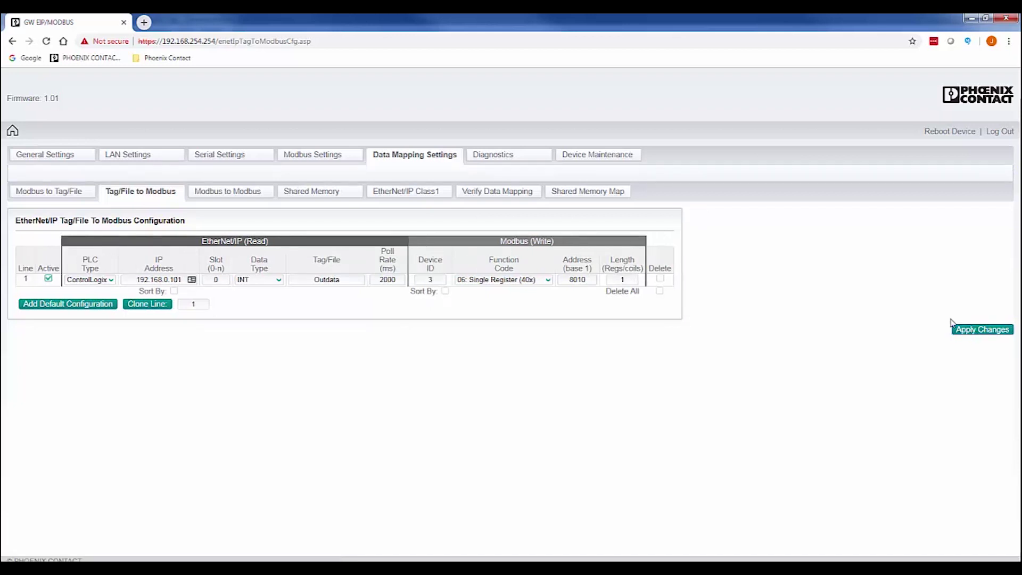
{"action": "left_click", "coordinate": [133, 158]}
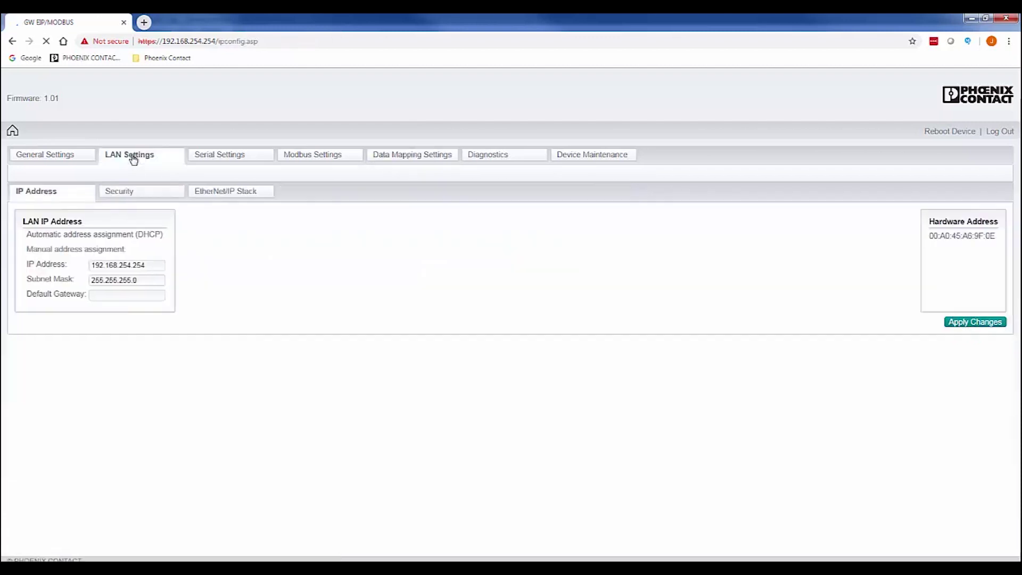
- Edit the manual LAN IP address so it reads 192.168.0.125
{"action": "double_click", "coordinate": [133, 265]}
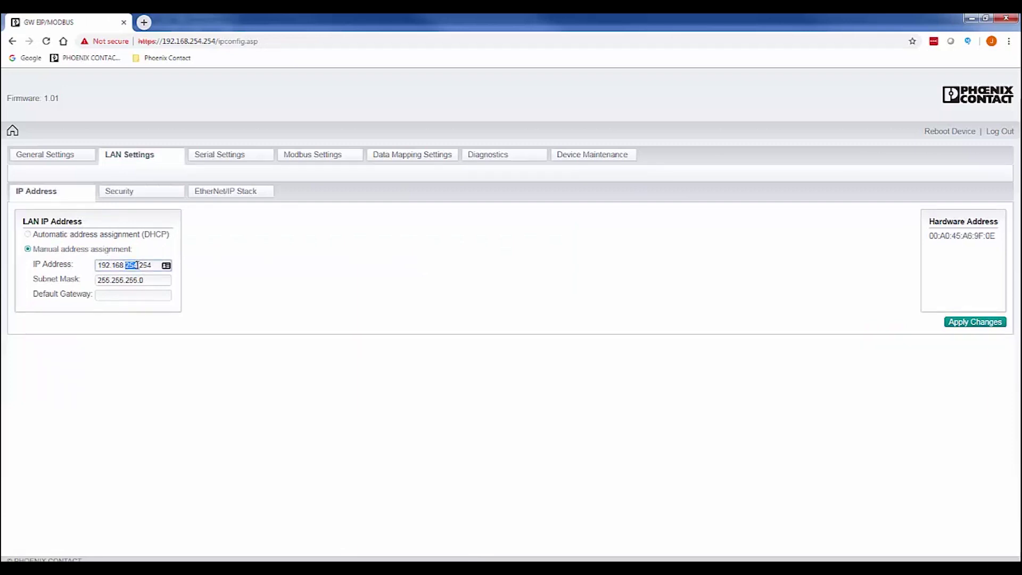
{"action": "type", "text": "0.25"}
{"action": "key", "text": "BackSpace"}
{"action": "key", "text": "BackSpace"}
{"action": "type", "text": "125"}
{"action": "left_click", "coordinate": [240, 285]}
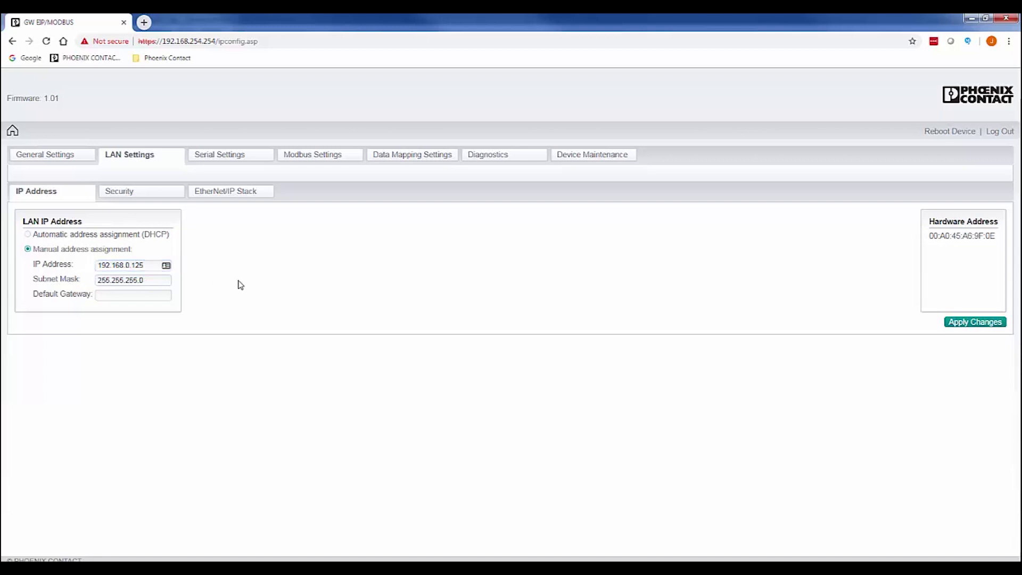